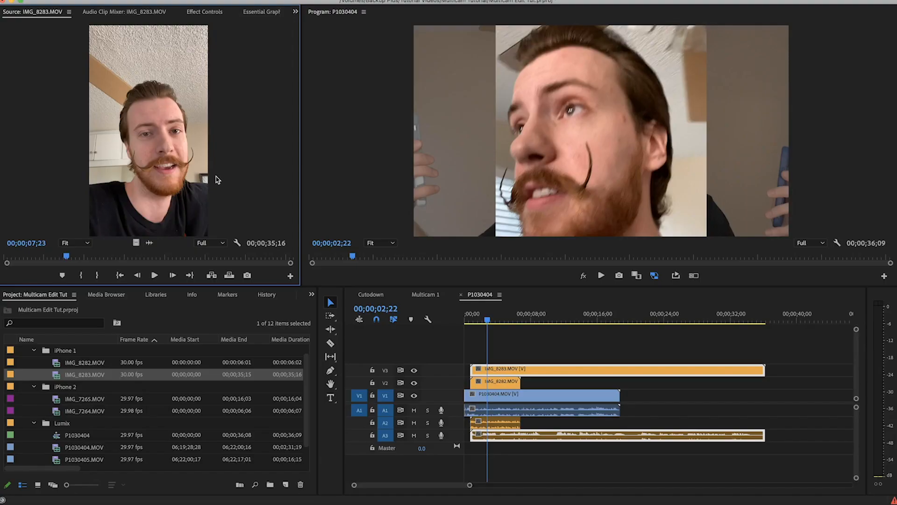
Mark an In point at 00;00;07;23 on the IMG_8283.MOV source and delete its existing clip from V3
key(i)
click(541, 369)
key(Delete)
Find the sync moment near the end of P1030404.MOV and place the trimmed IMG_8283.MOV on V2 at 00;00;17;26
drag(489, 319, 533, 322)
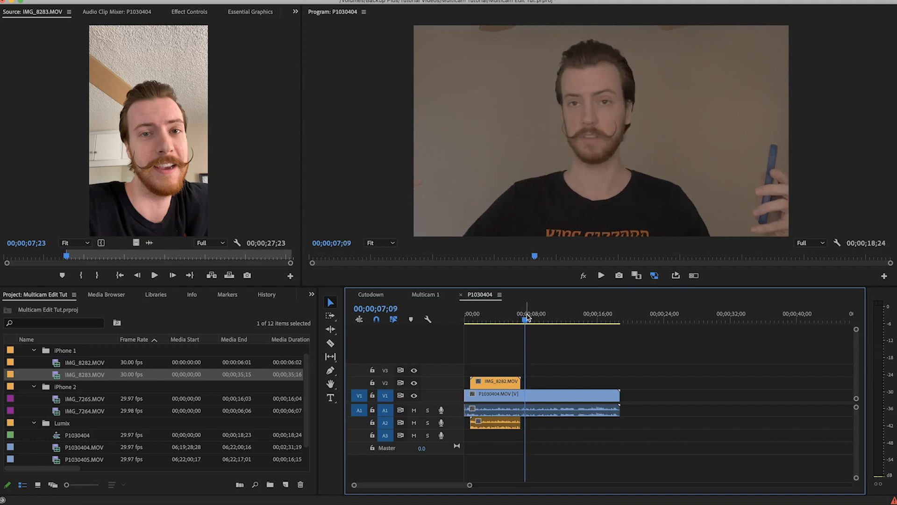
key(space)
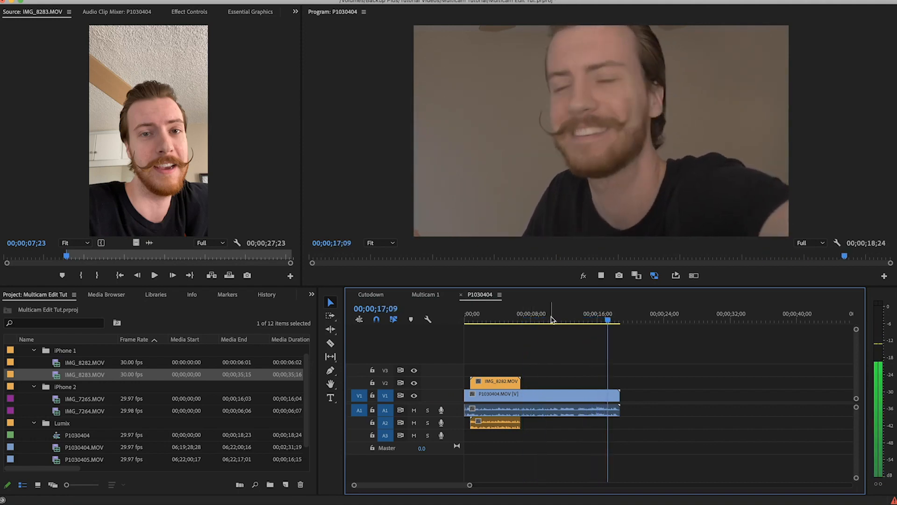
key(space)
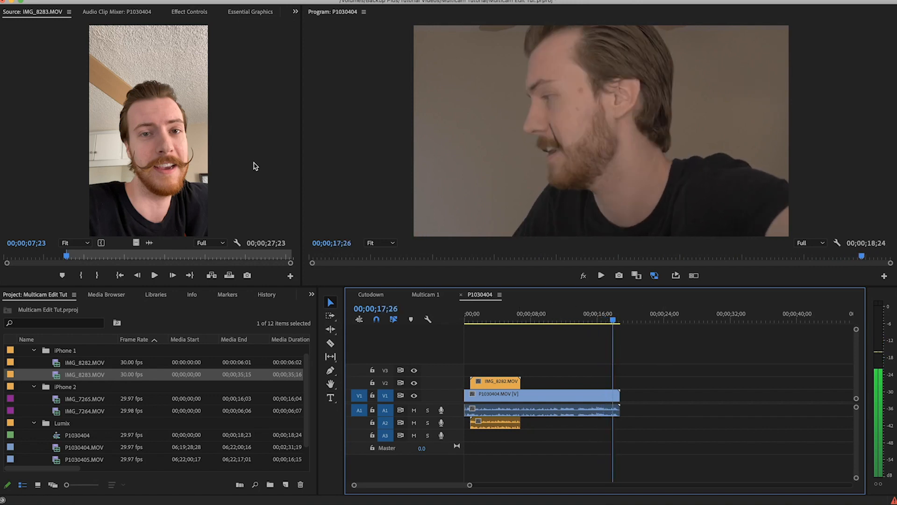
drag(255, 166, 616, 383)
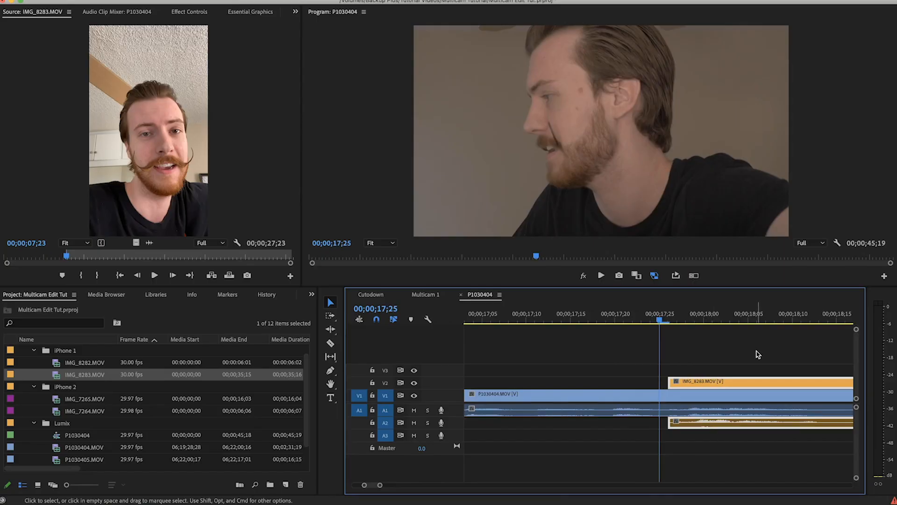
Nudge IMG_8283.MOV one frame earlier to line up its waveform with the P1030404.MOV audio, and check the sync
click(677, 314)
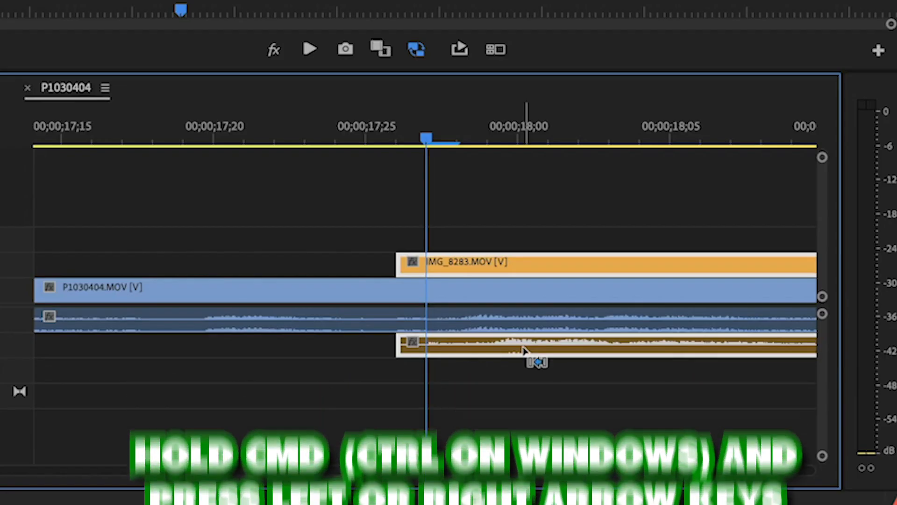
key(super+Left)
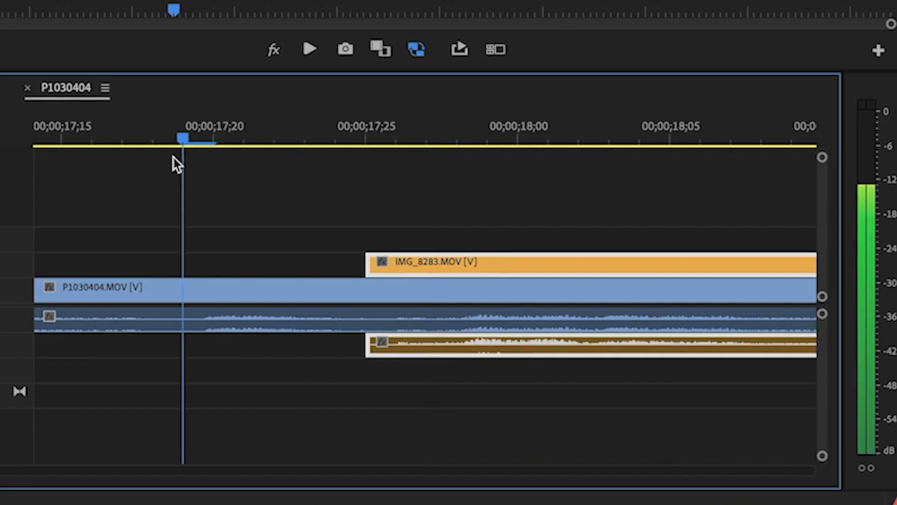
click(353, 202)
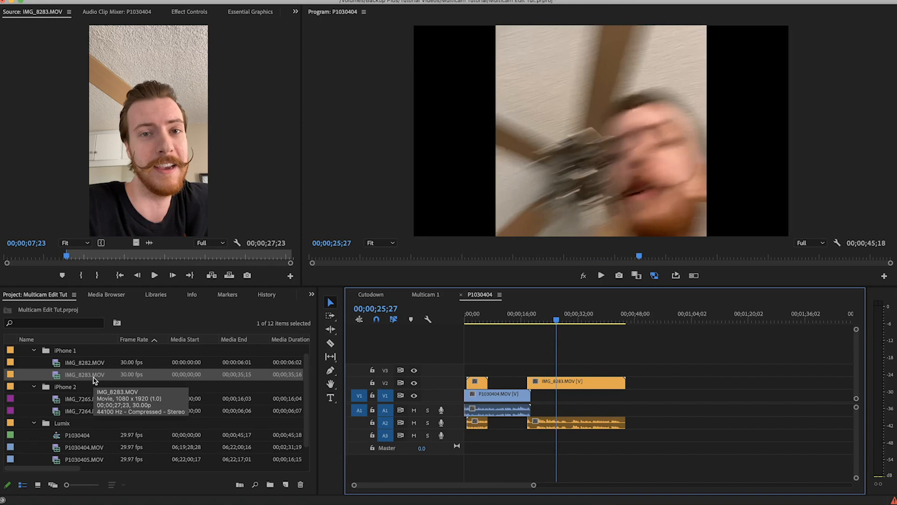
Open P1030405.MOV as the source and mark an In point at 06;22;04;18
scroll(70, 448, down, 1)
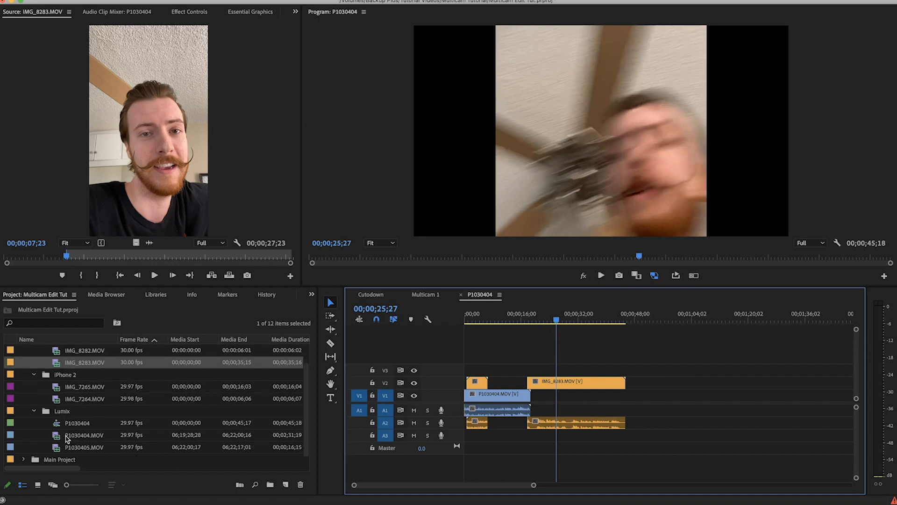
double_click(56, 447)
mouse_move(23, 259)
mouse_down()
mouse_move(210, 260)
mouse_move(39, 261)
mouse_up()
key(space)
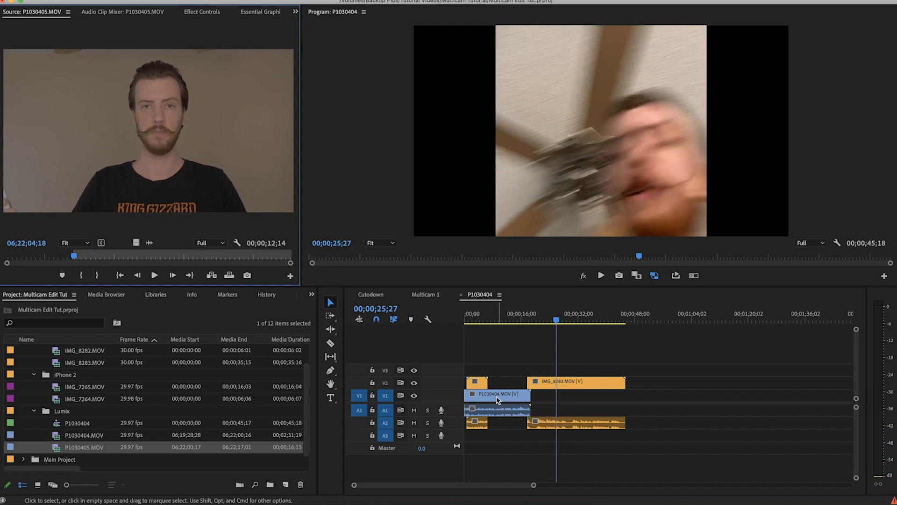
Place the trimmed P1030405.MOV on V1 at 00;00;38;20 below IMG_8283.MOV and play it to check the sync
drag(574, 320, 594, 323)
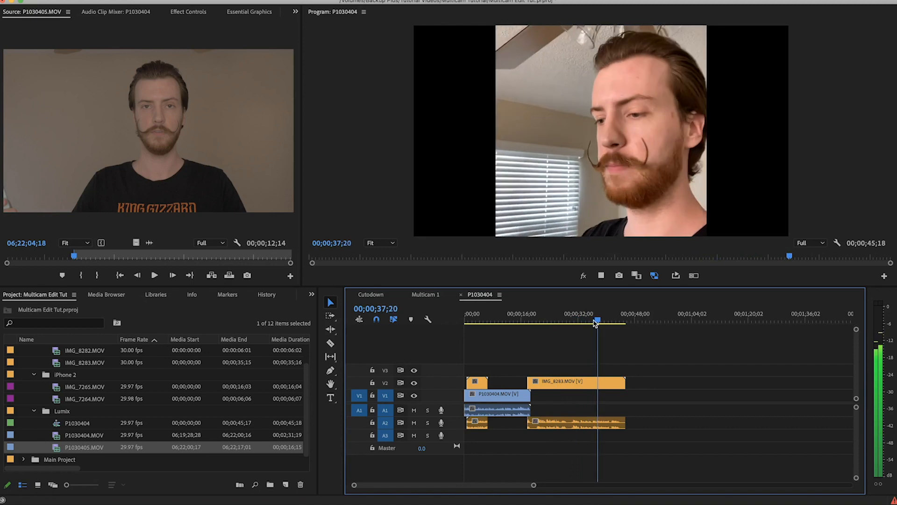
key(space)
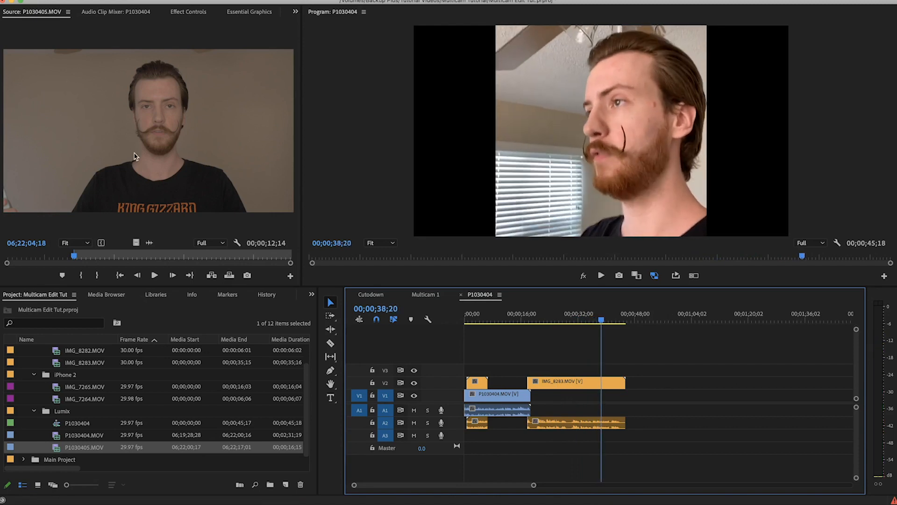
drag(306, 229, 609, 393)
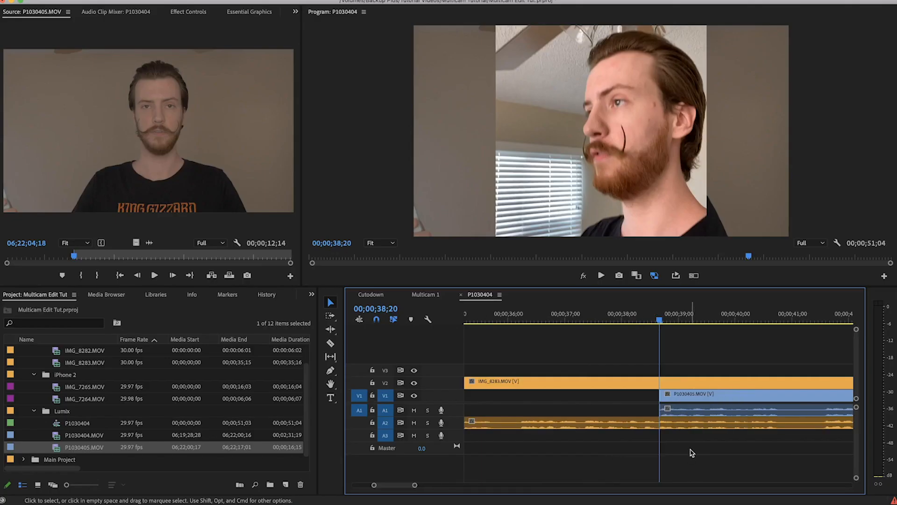
key(space)
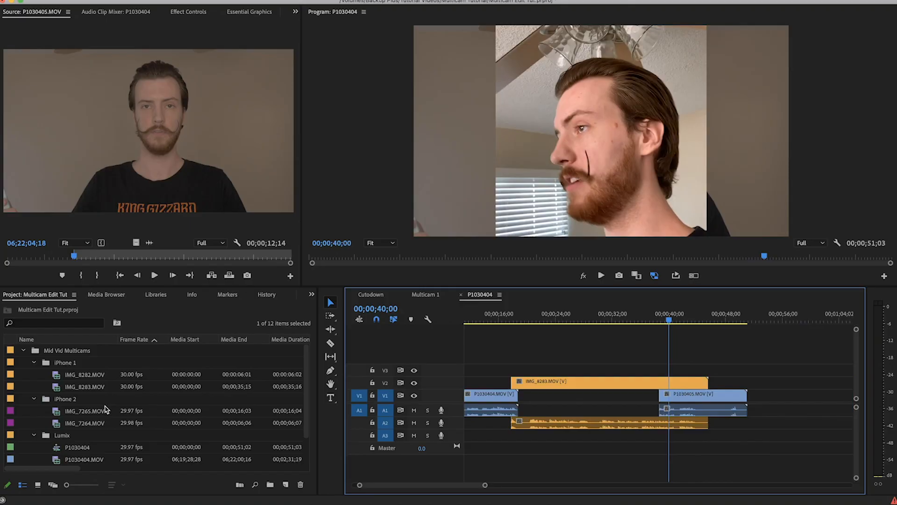
Load IMG_7265.MOV as the source, and extend the starts of the IMG_7265.MOV and IMG_7264.MOV clips on V3 back to their beginnings
double_click(56, 414)
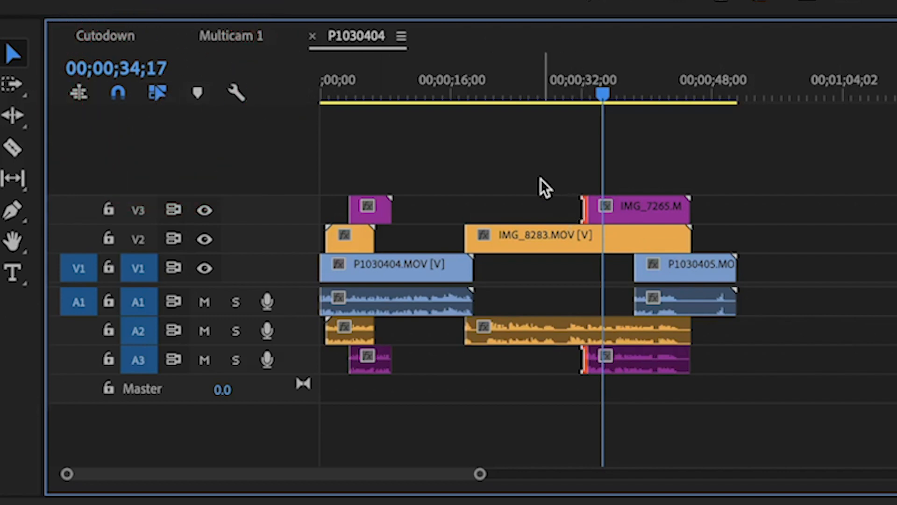
drag(584, 206, 442, 205)
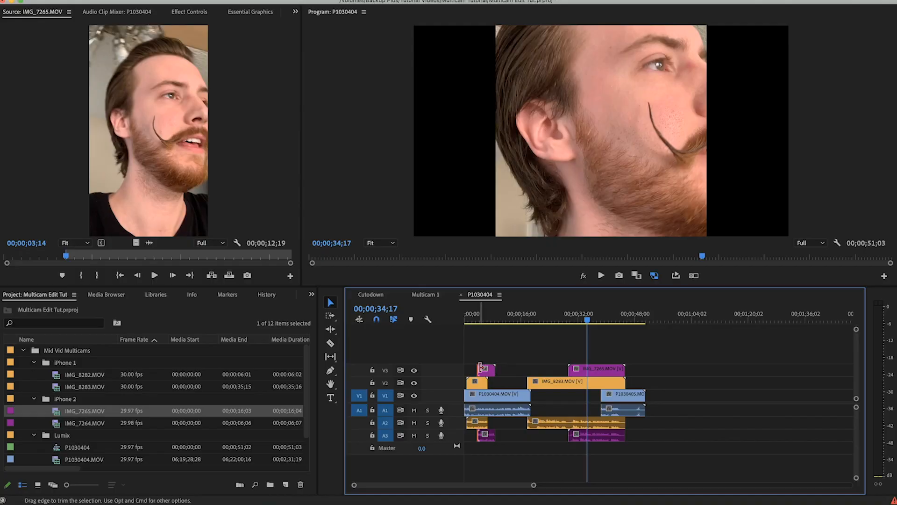
drag(480, 368, 476, 368)
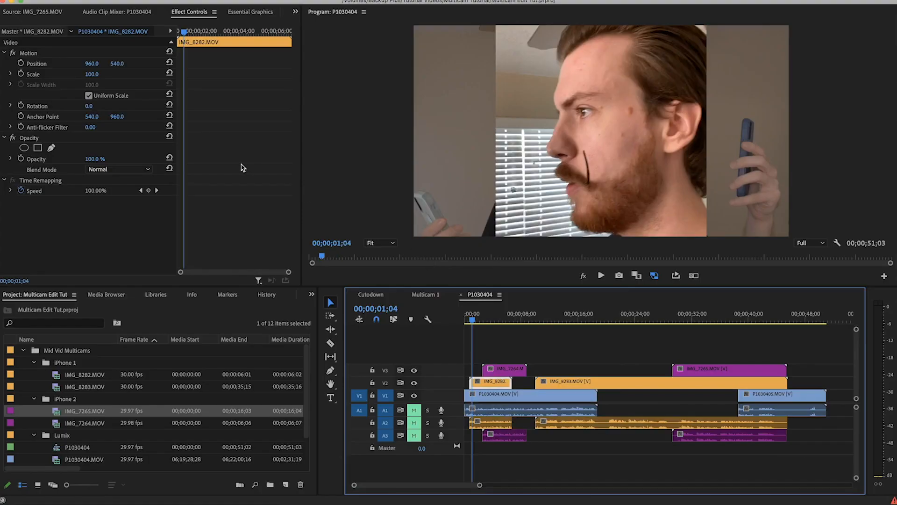
Scale up the vertical iPhone clips on V2 and V3 to fill the frame, with IMG_8283.MOV at 189
drag(92, 74, 135, 74)
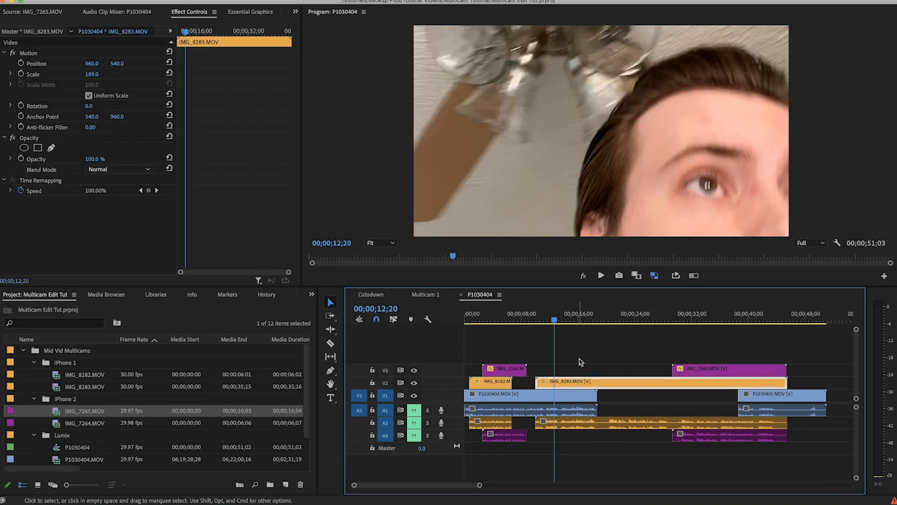
Try cutting IMG_8283.MOV on V2 at two points, starting at 00;00;12;20, and deleting a section of it
key(super+k)
key(space)
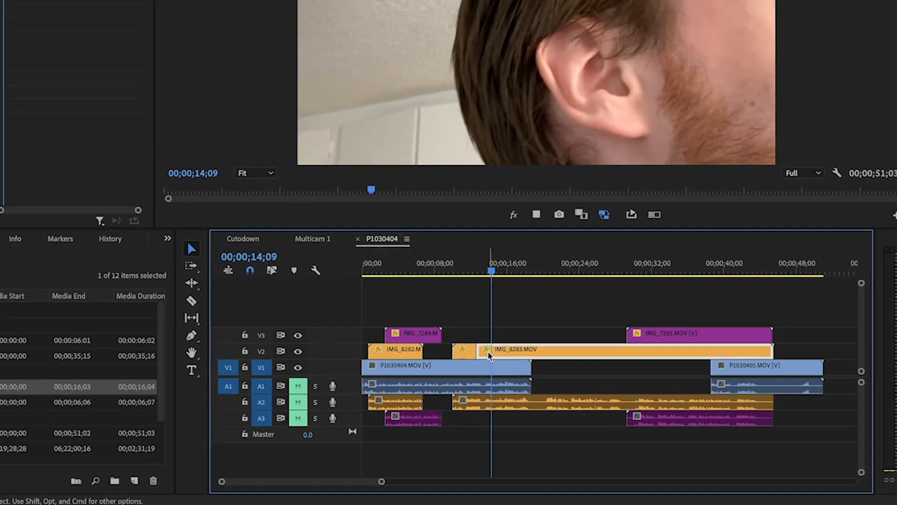
key(space)
key(super+k)
drag(567, 321, 549, 320)
key(Delete)
key(space)
key(space)
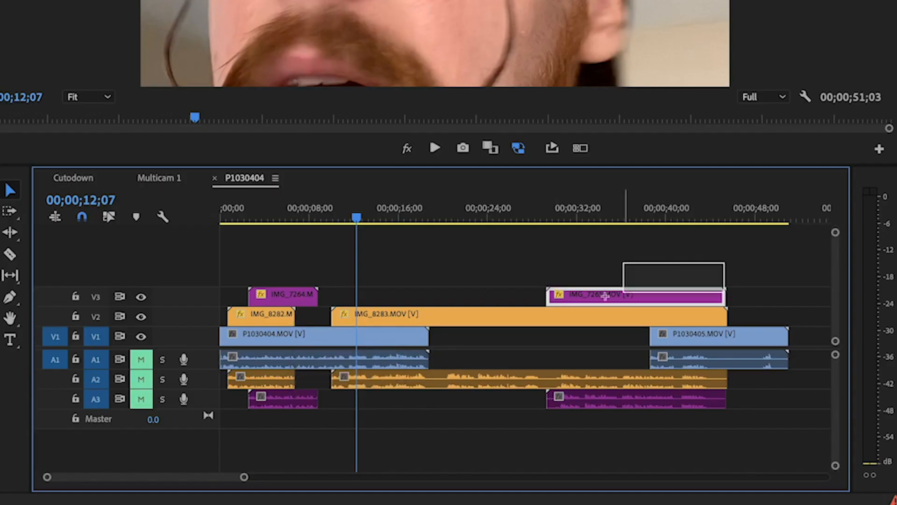
Nest all video clips on V1, V2 and V3 into a single sequence
drag(605, 295, 261, 414)
right_click(298, 344)
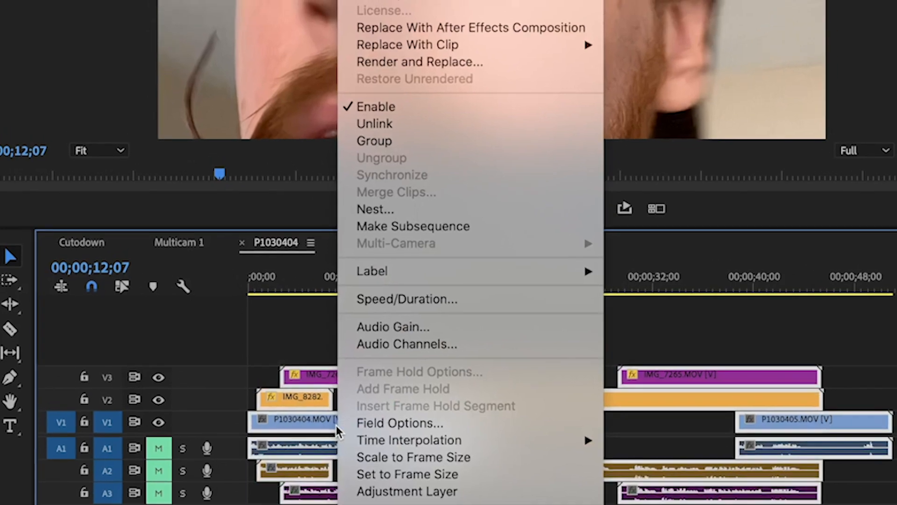
click(375, 209)
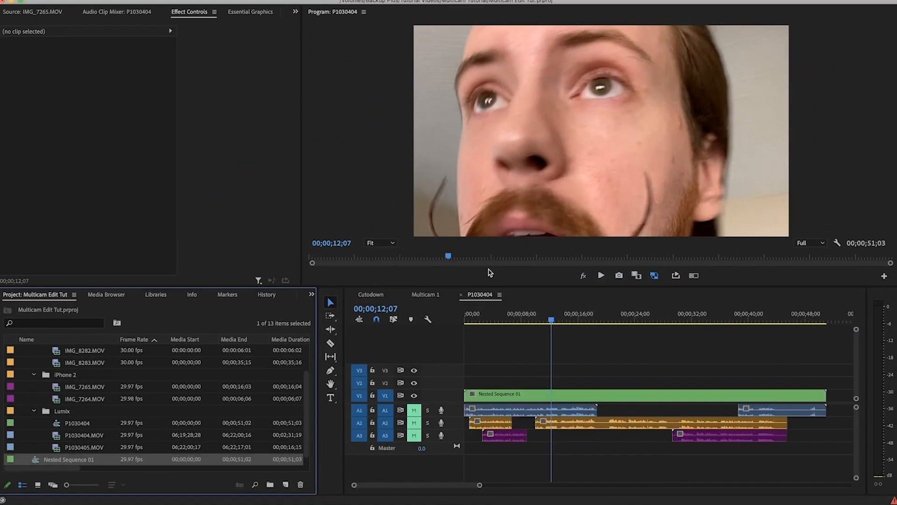
Open the nested sequence to inspect its contents and return to the P1030404 sequence
mouse_move(531, 319)
mouse_down()
mouse_move(514, 319)
mouse_move(534, 319)
mouse_move(528, 318)
mouse_up()
double_click(535, 394)
click(480, 294)
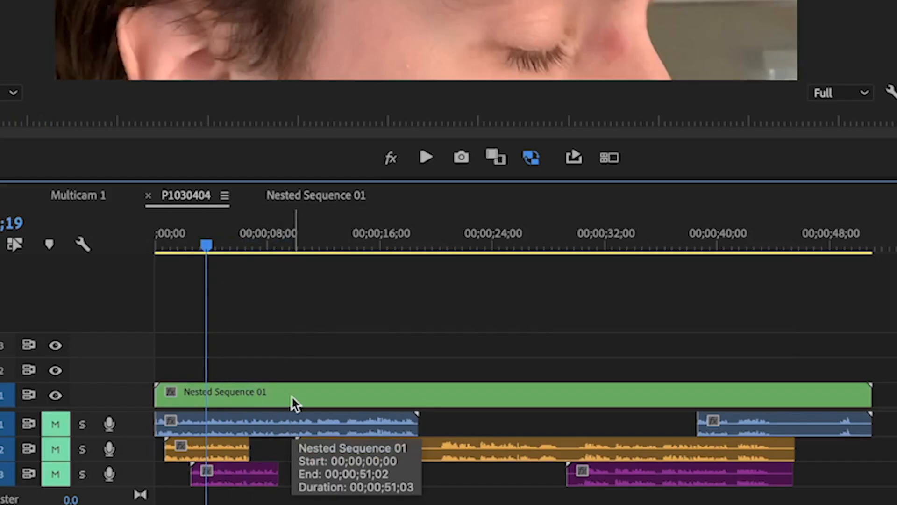
Enable Multi-Camera on the nested sequence clip and turn on the multi-camera view for the program output
right_click(533, 396)
mouse_move(398, 257)
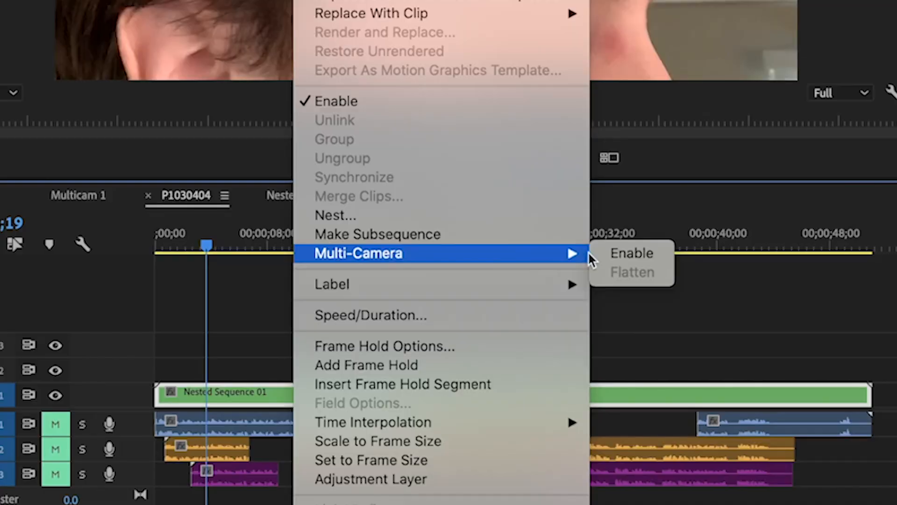
click(595, 254)
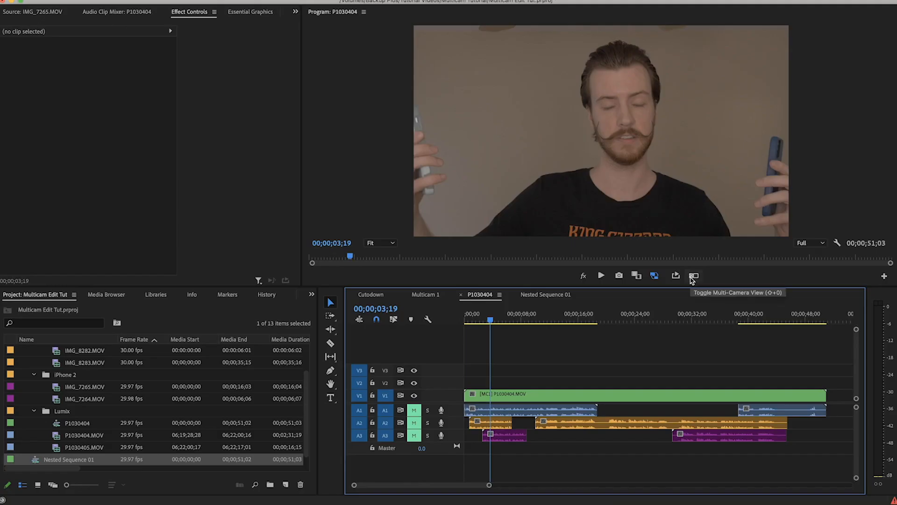
click(693, 277)
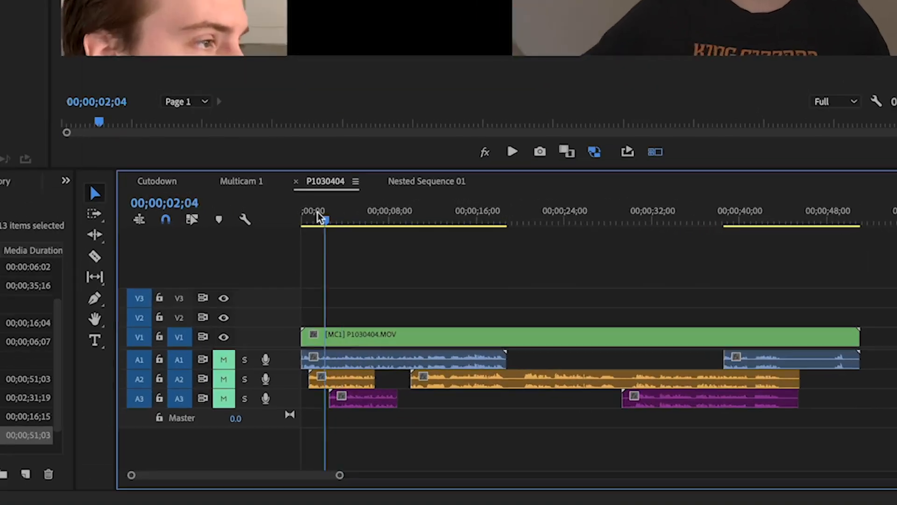
Play the multicam sequence from its start to preview the camera angles
drag(318, 213, 301, 217)
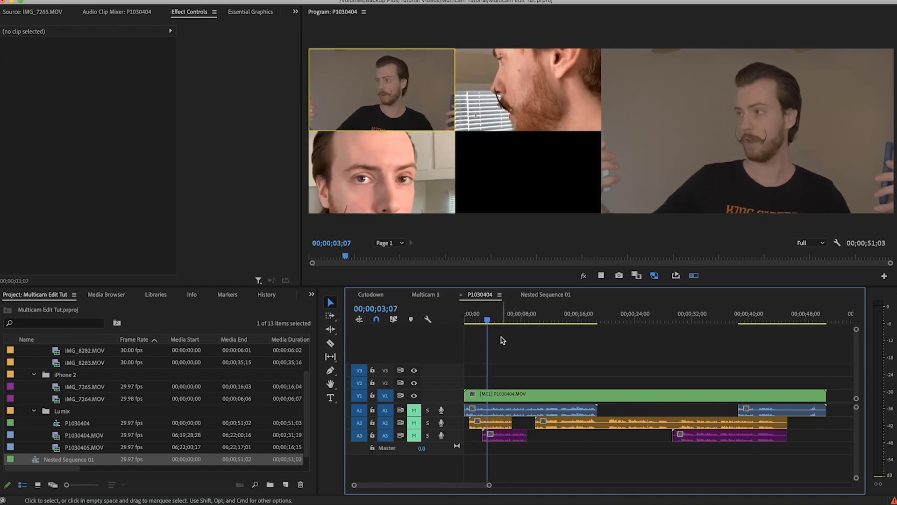
click(491, 319)
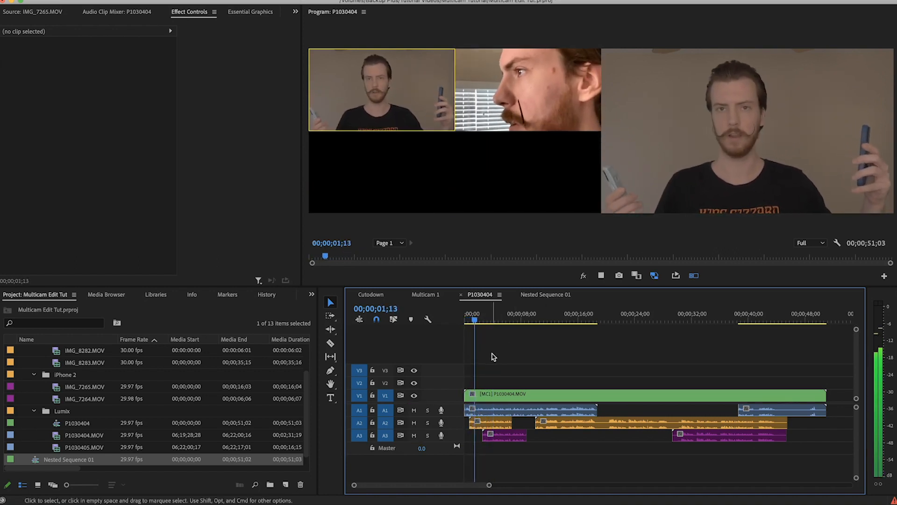
Try cutting the multicam clip at 00;00;02;18 and switching its second part between cameras 1 and 2
click(512, 397)
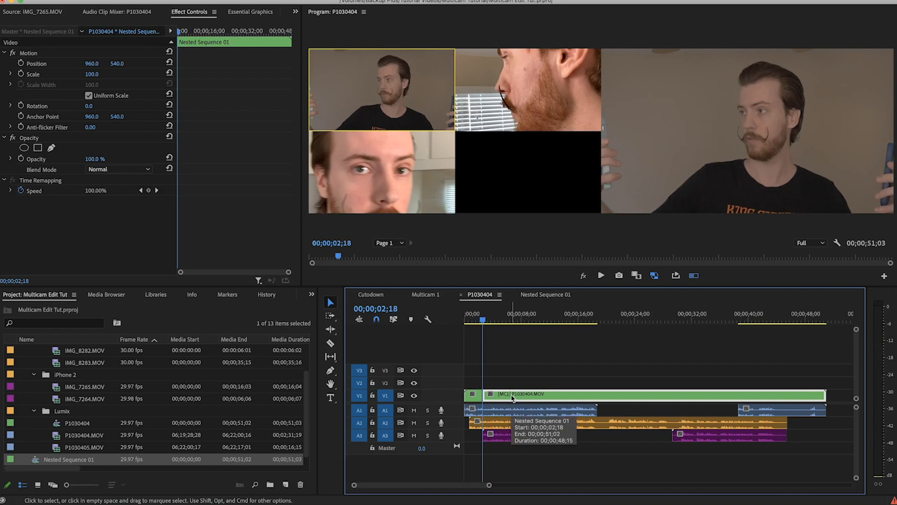
key(1)
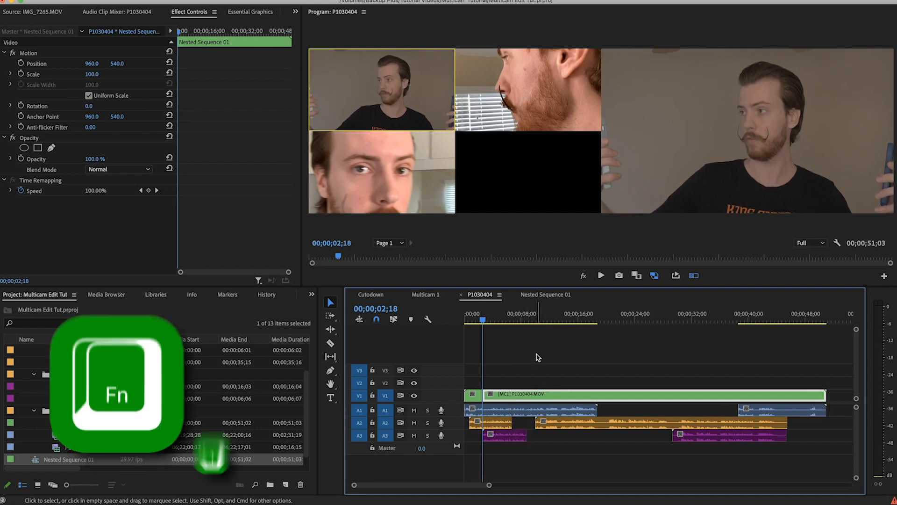
key(2)
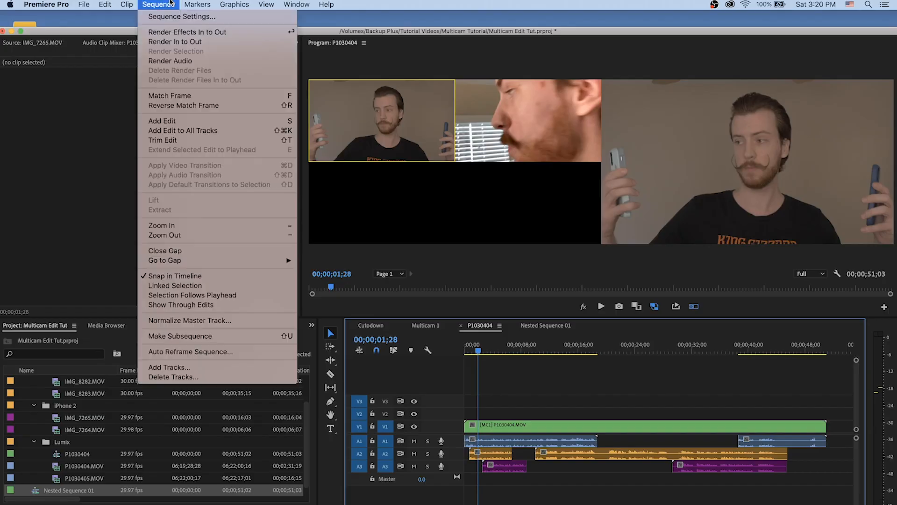
Switch the keyboard layout preset to Adobe Premiere Pro Default and inspect the commands assigned to the number 1
mouse_move(35, 2)
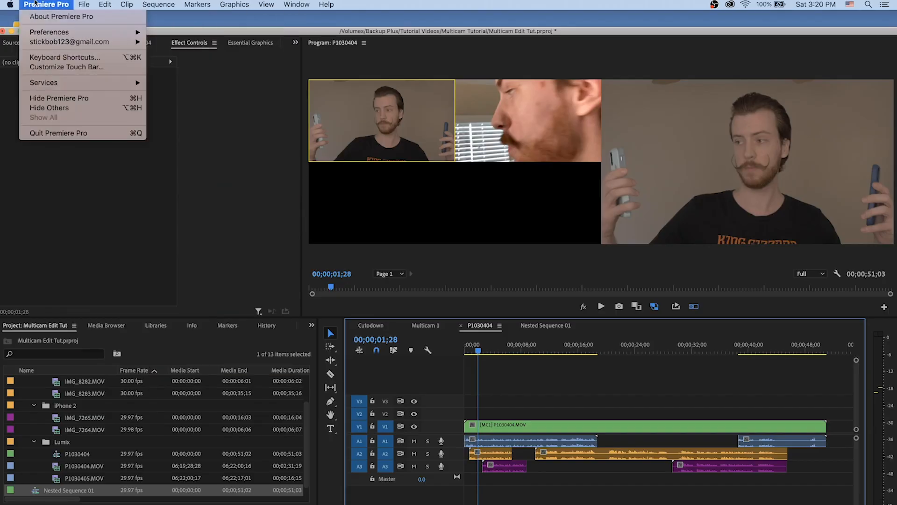
click(52, 58)
click(200, 103)
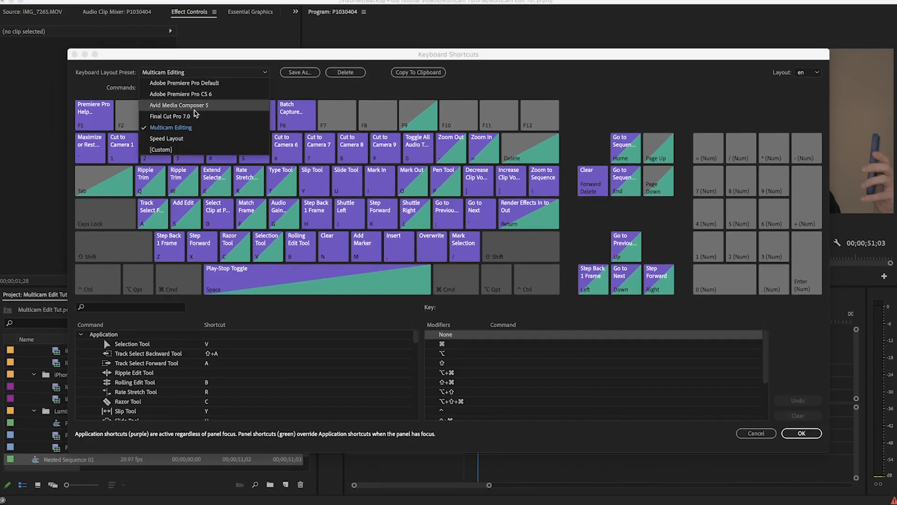
click(199, 84)
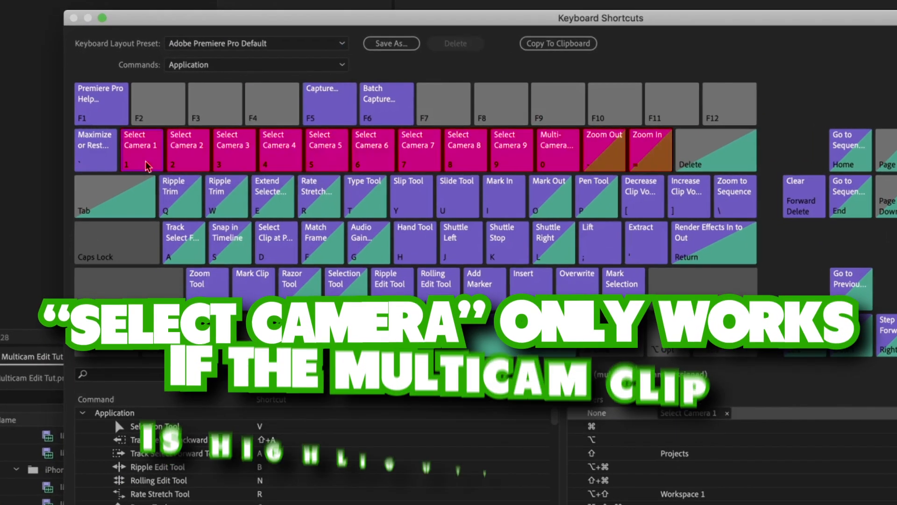
click(147, 166)
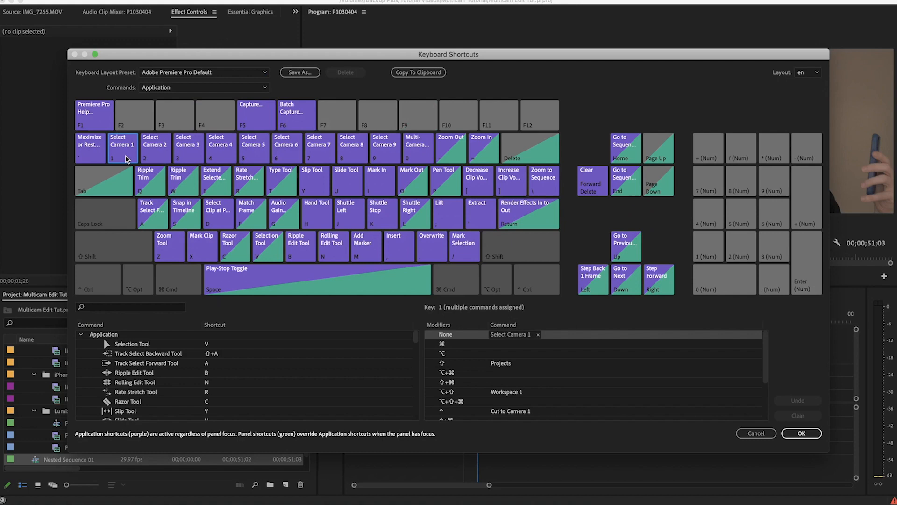
Switch the keyboard layout preset to Multicam Editing and apply it
click(179, 72)
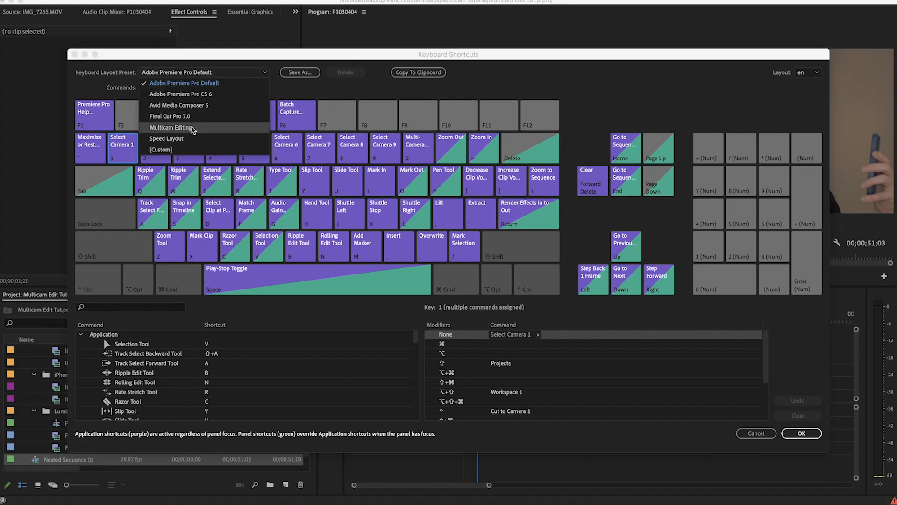
click(191, 128)
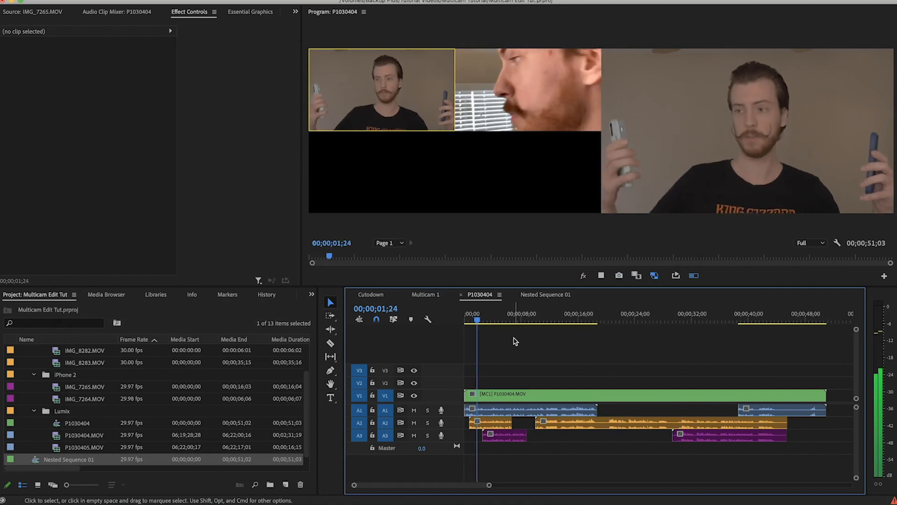
Cut the multicam clip live during playback, switching to camera 2, camera 3, camera 1 and back to camera 2
key(2)
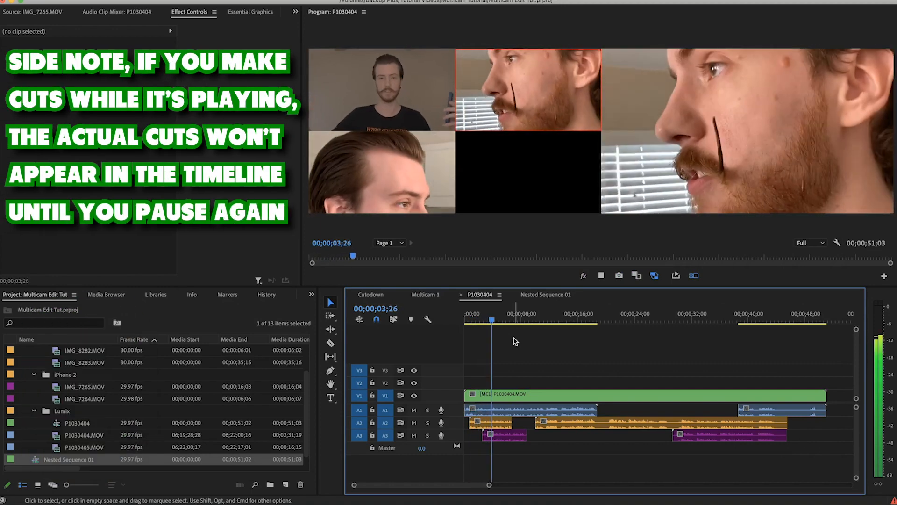
key(3)
key(1)
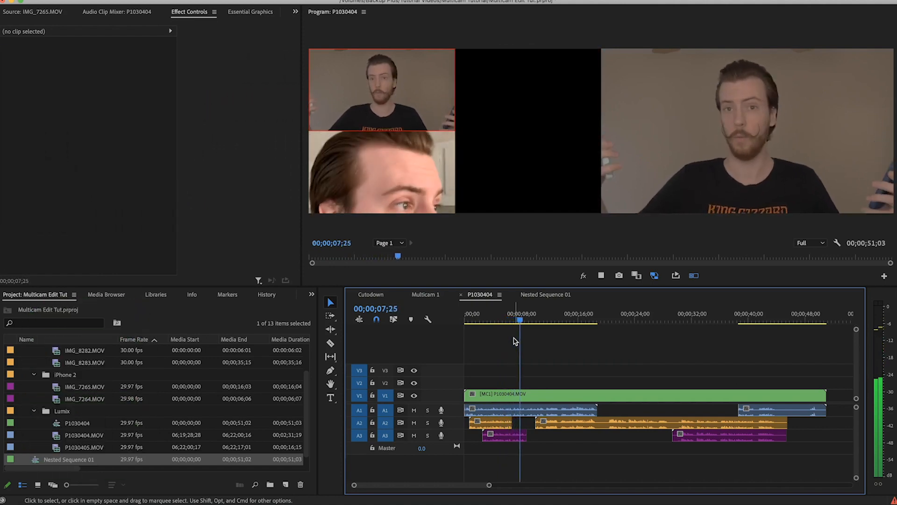
key(2)
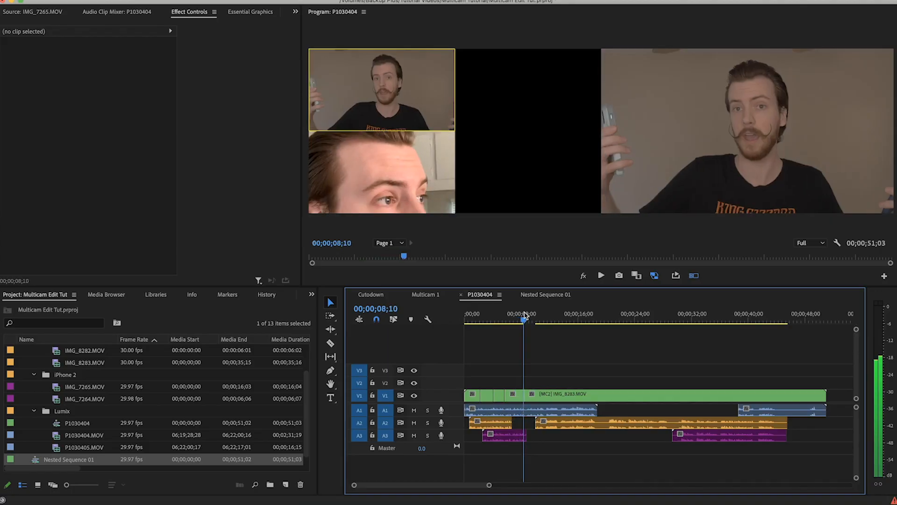
Place the playhead at 00;00;08;12 and cut the multicam clip to camera 1 there
click(525, 316)
drag(525, 313, 526, 313)
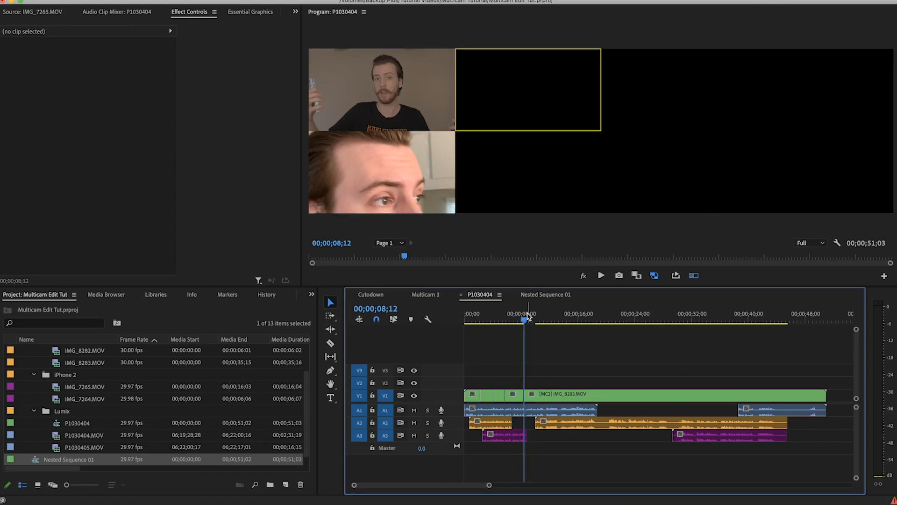
key(1)
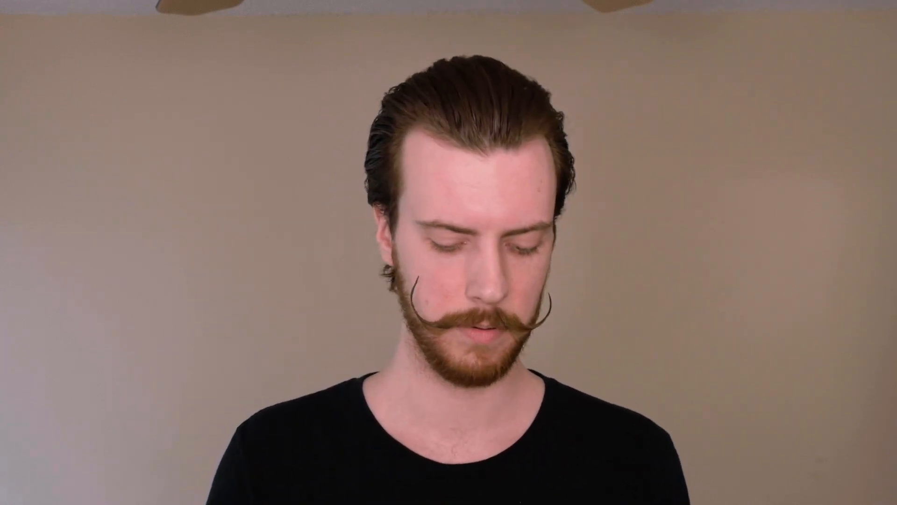
Change the keyboard shortcuts from the multicam preset to the Speed Layout preset and apply it
click(46, 5)
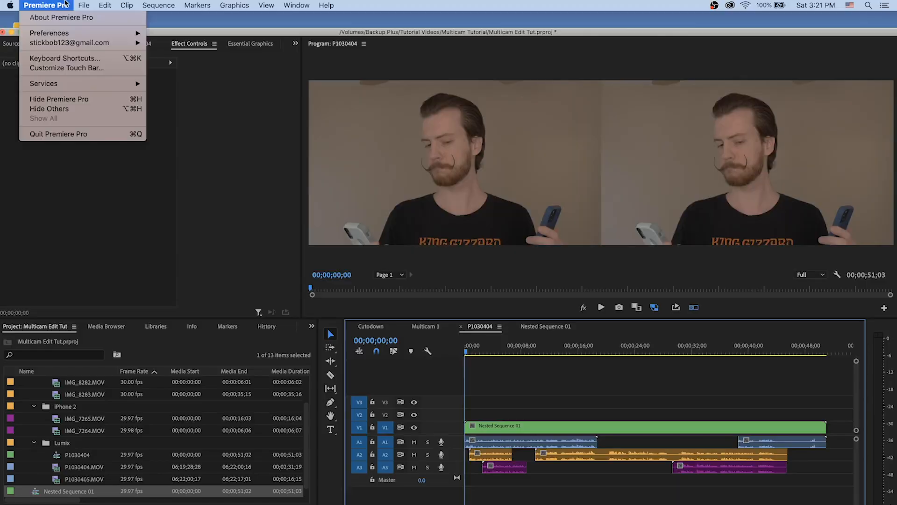
click(53, 57)
click(226, 104)
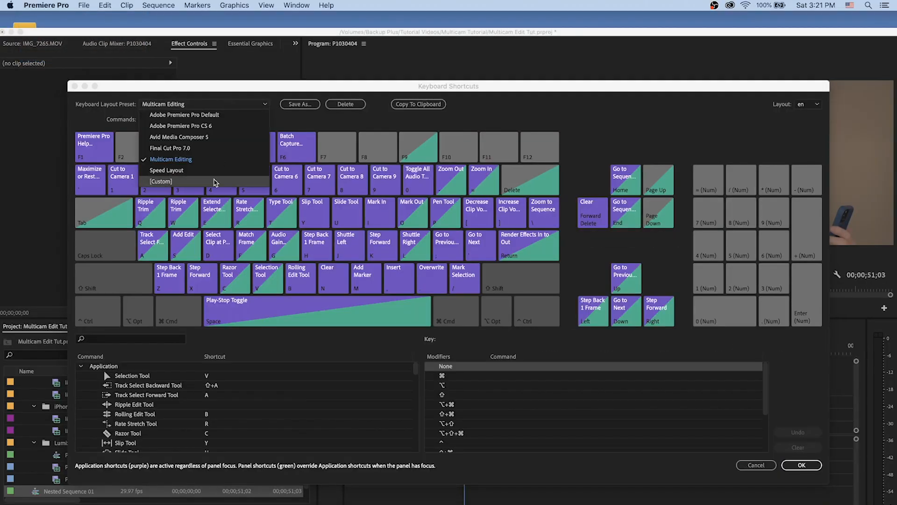
click(212, 171)
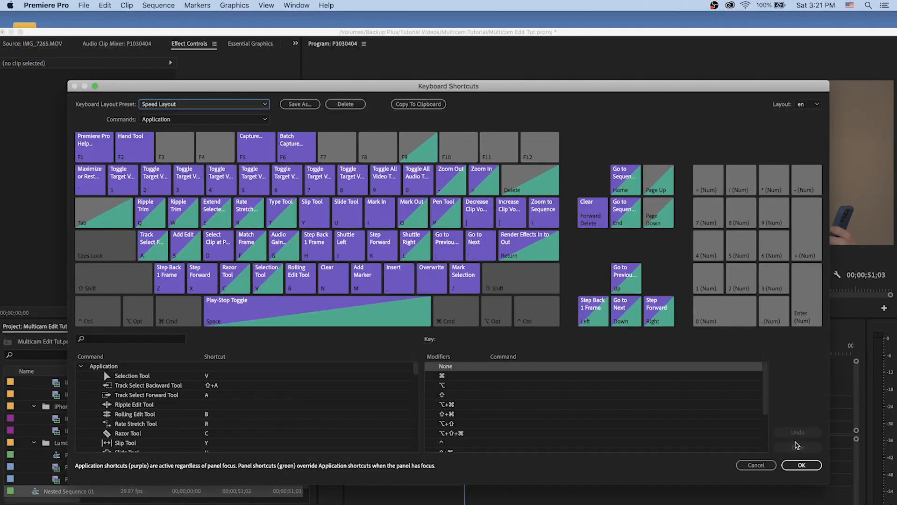
click(802, 464)
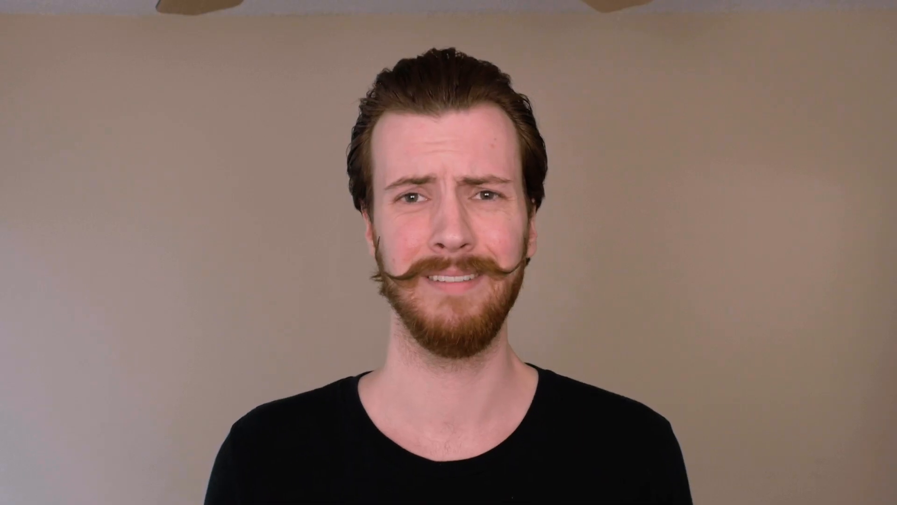